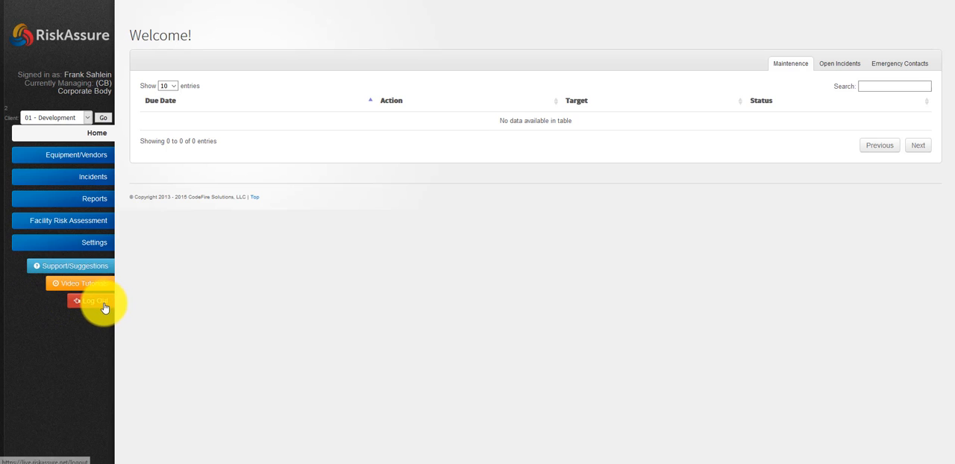
Review the organization's location list and the user list in the settings
click(94, 247)
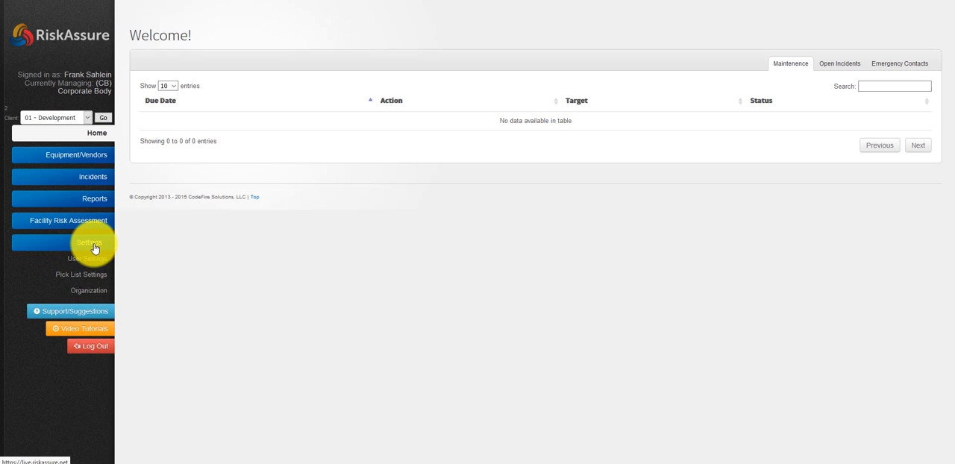
click(87, 292)
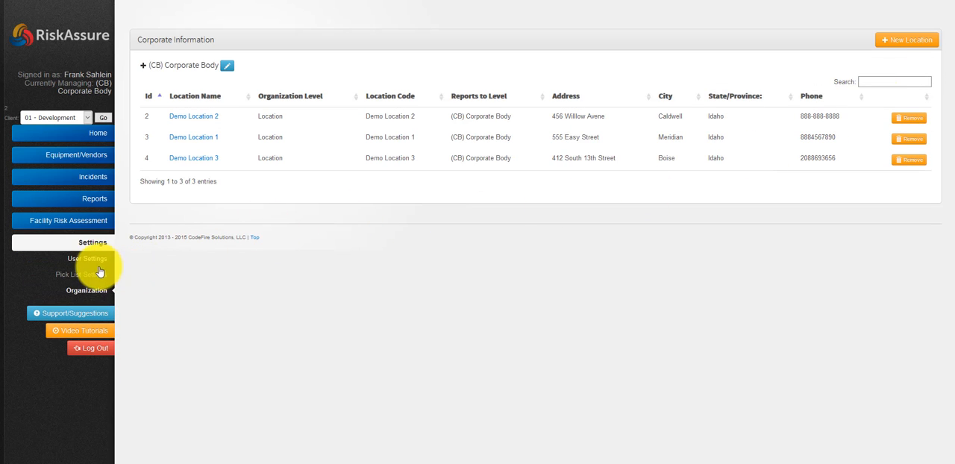
click(96, 258)
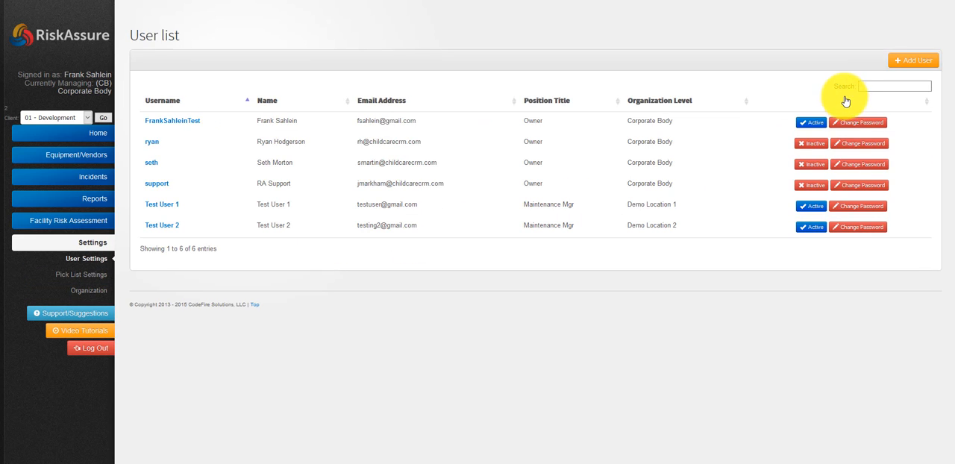
Open the pick list settings and look through the available pick lists
click(86, 273)
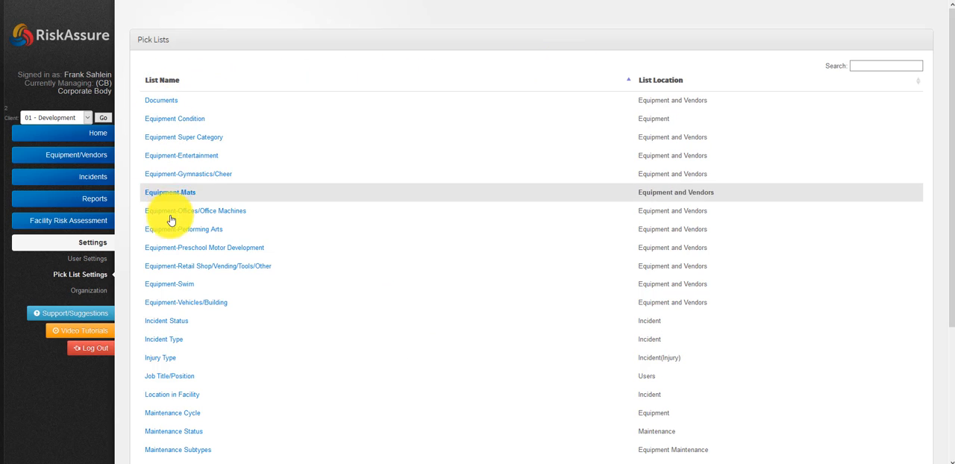
scroll(176, 224, down, 1)
scroll(173, 239, up, 1)
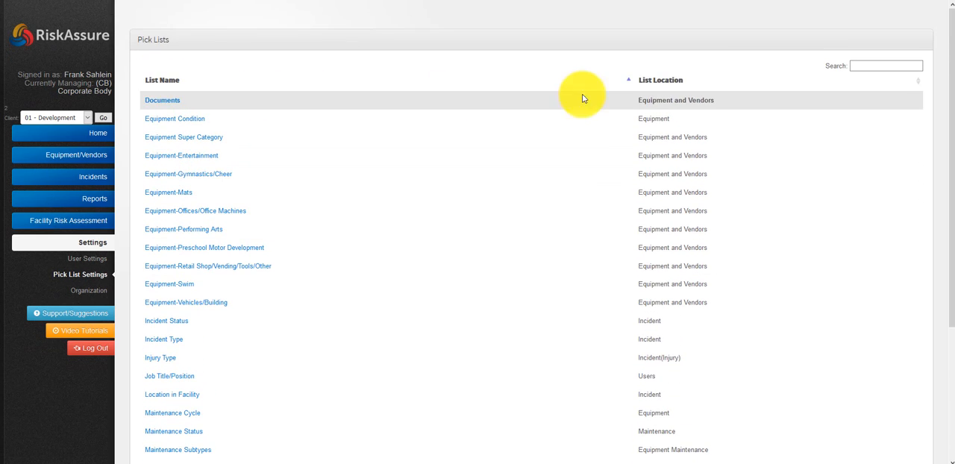
Sort the pick lists by list location and examine which area each list belongs to
click(674, 83)
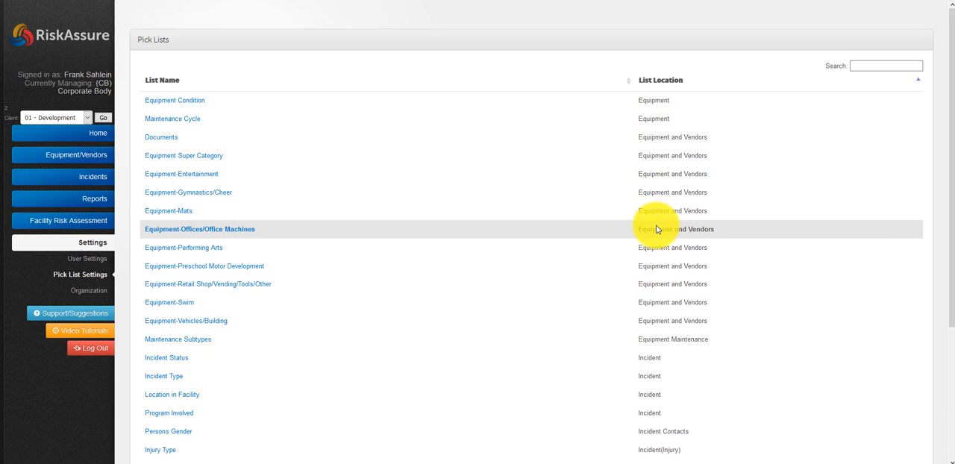
scroll(658, 248, down, 3)
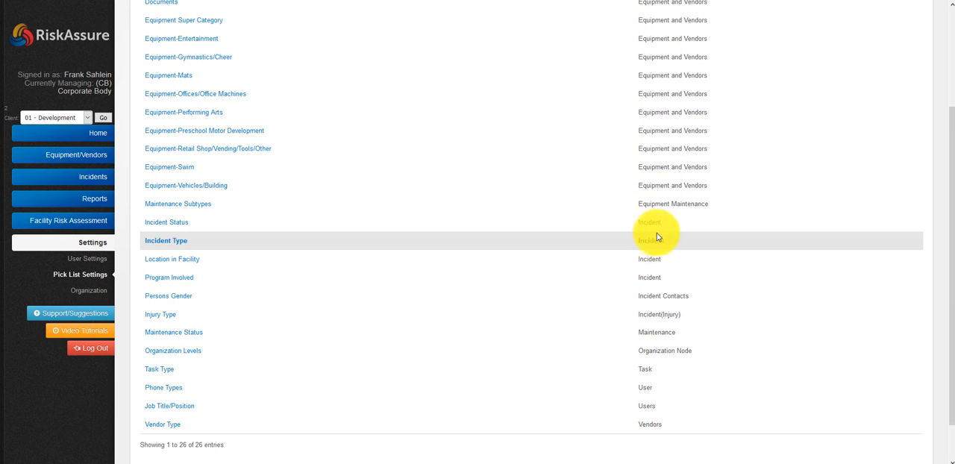
scroll(664, 258, down, 1)
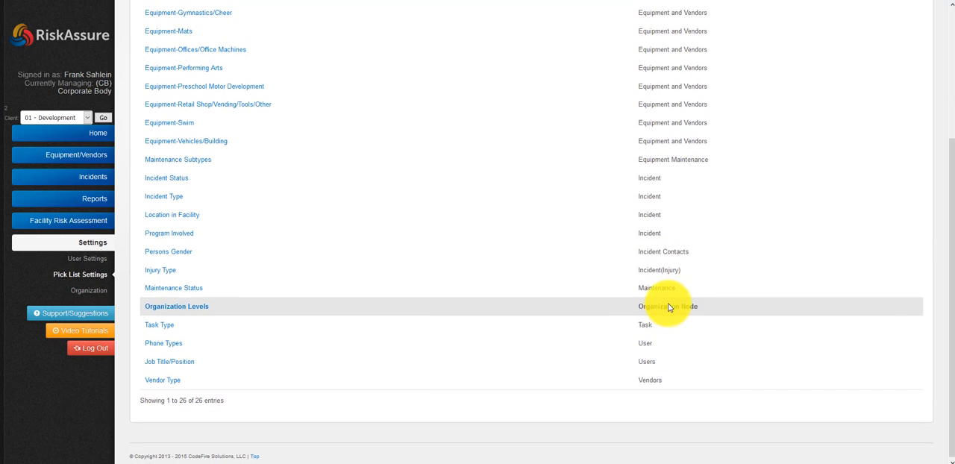
scroll(667, 303, up, 4)
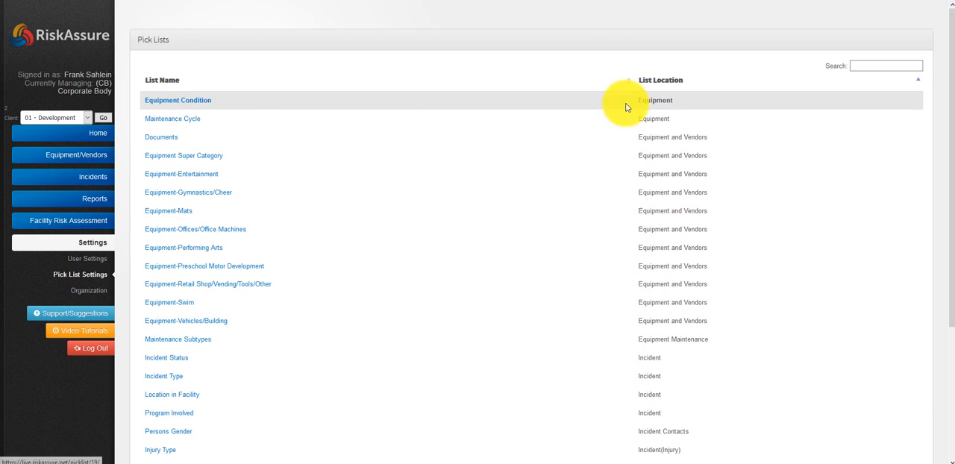
Open the Equipment Condition pick list and examine the names and codes of its entries
click(168, 103)
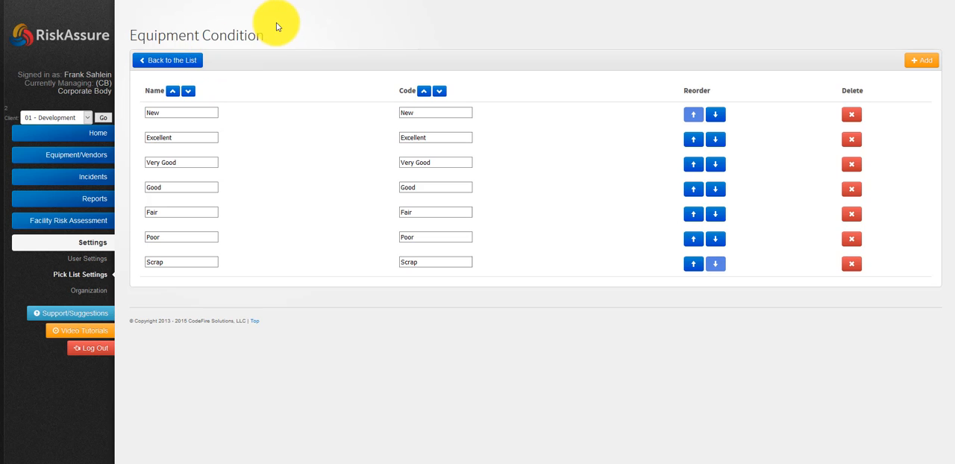
drag(262, 35, 129, 35)
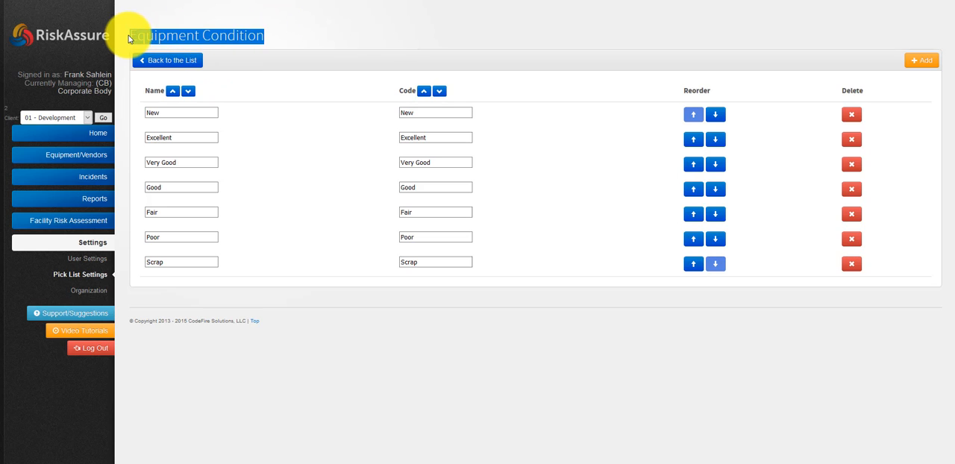
click(311, 34)
click(163, 114)
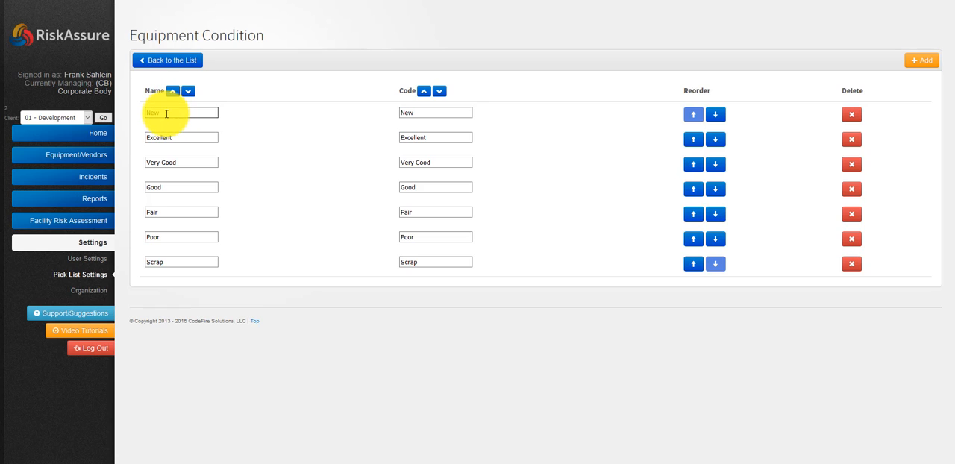
click(177, 162)
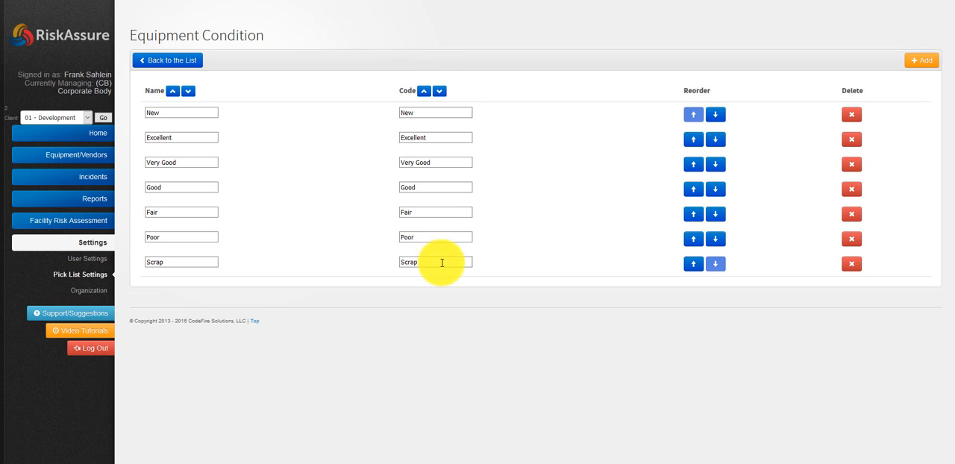
double_click(164, 116)
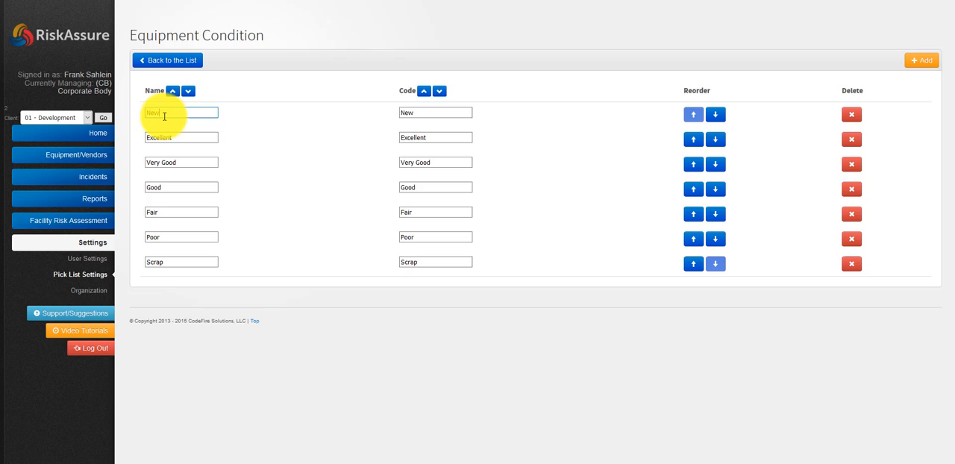
double_click(422, 115)
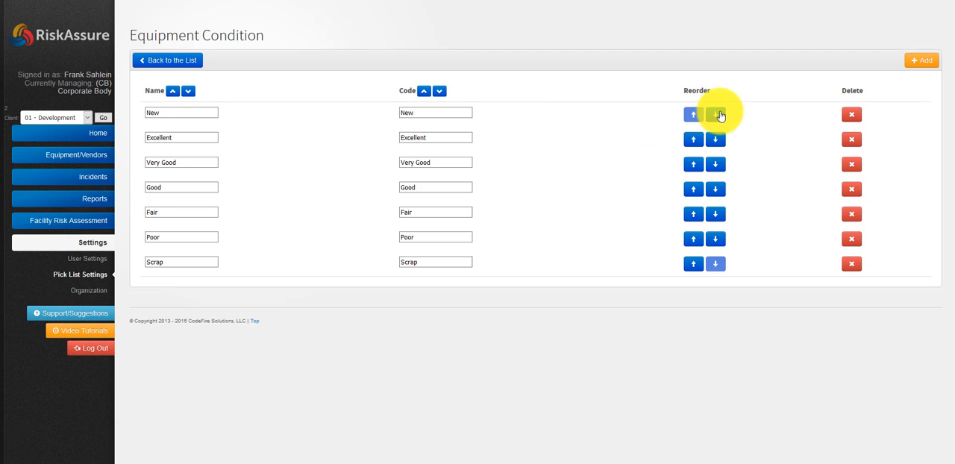
View the form for adding an Equipment Condition entry, close it without saving, and return to the pick lists
click(921, 61)
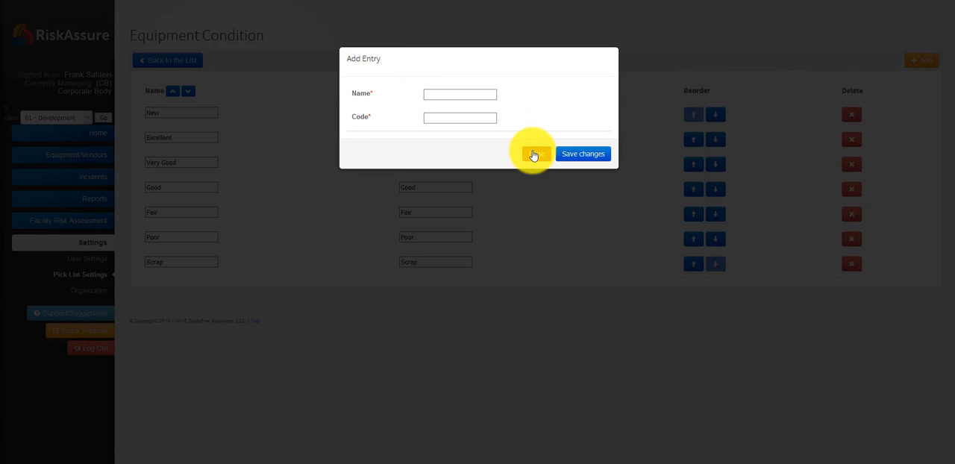
click(533, 155)
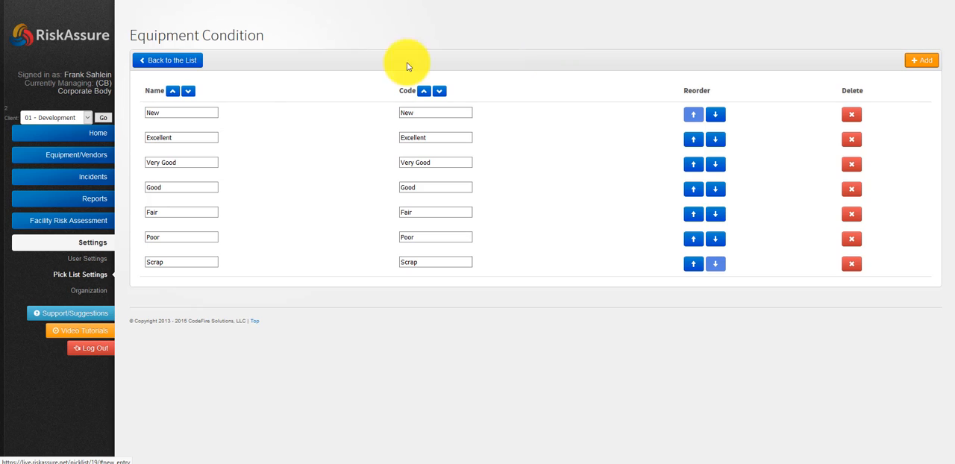
click(171, 60)
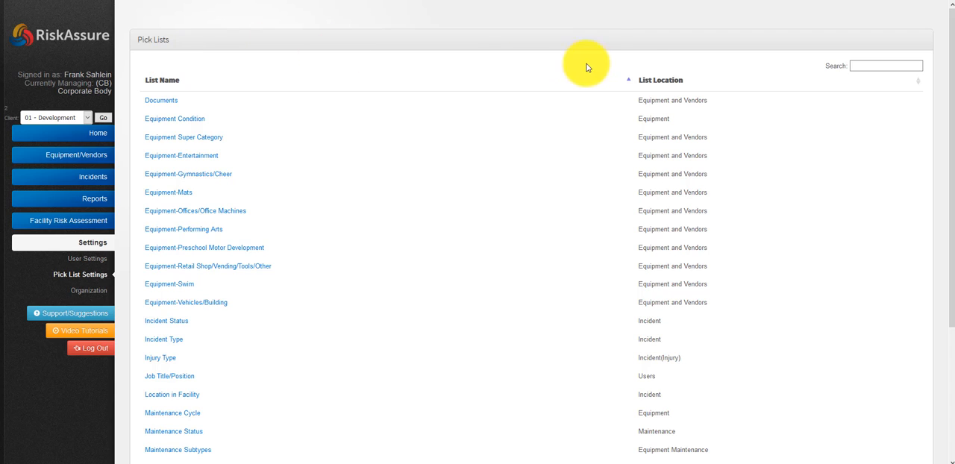
From the pick lists sorted by location, examine the names and codes in Equipment-Mats, then return to the overview
click(656, 82)
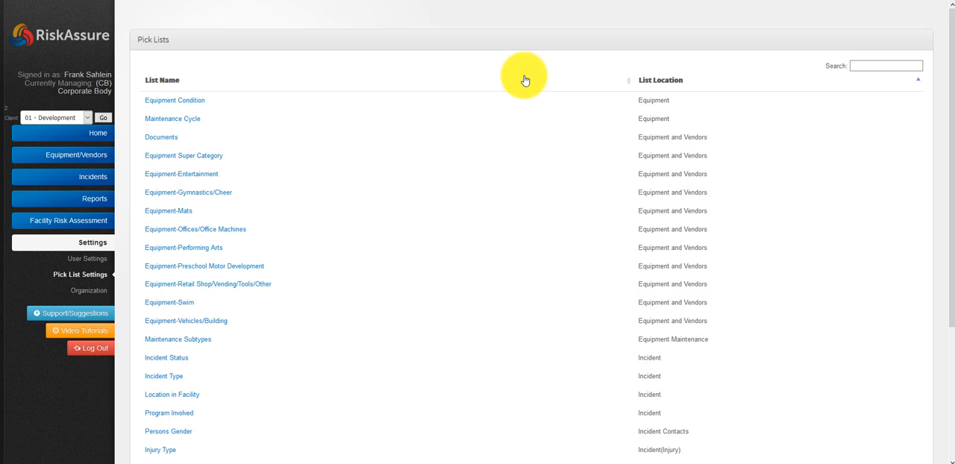
click(174, 212)
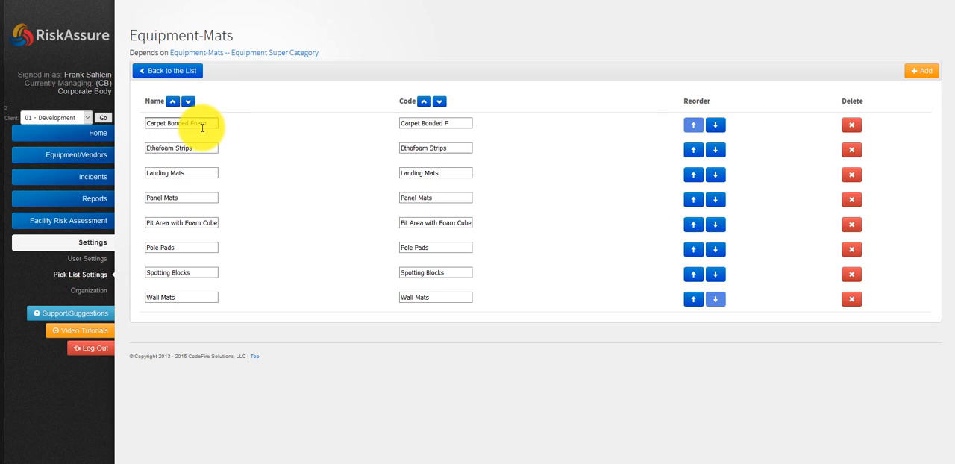
drag(203, 123, 143, 124)
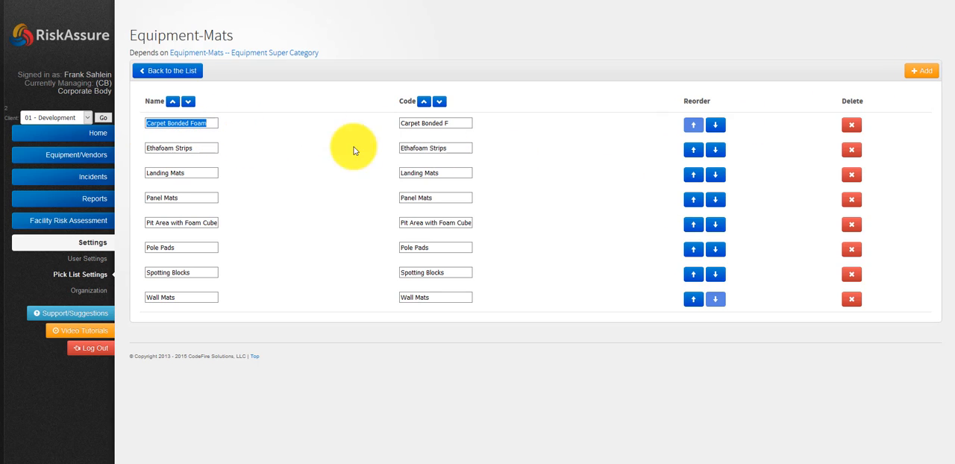
drag(454, 149, 395, 141)
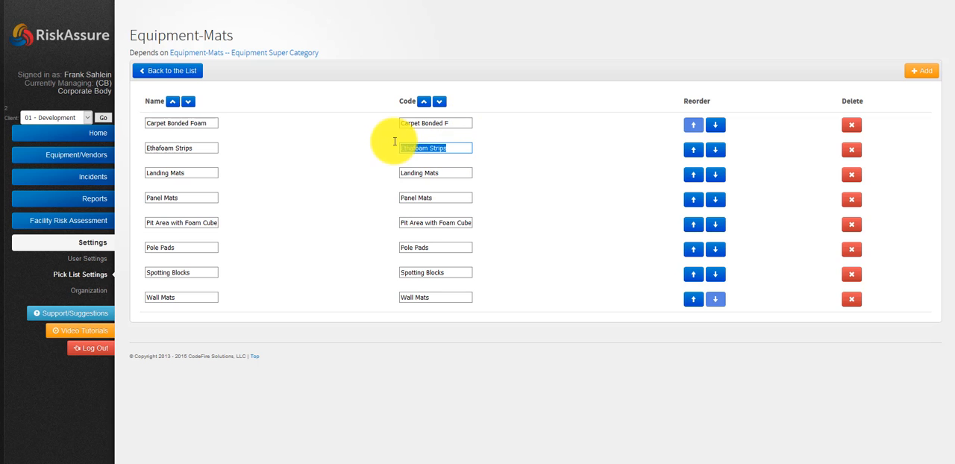
click(169, 72)
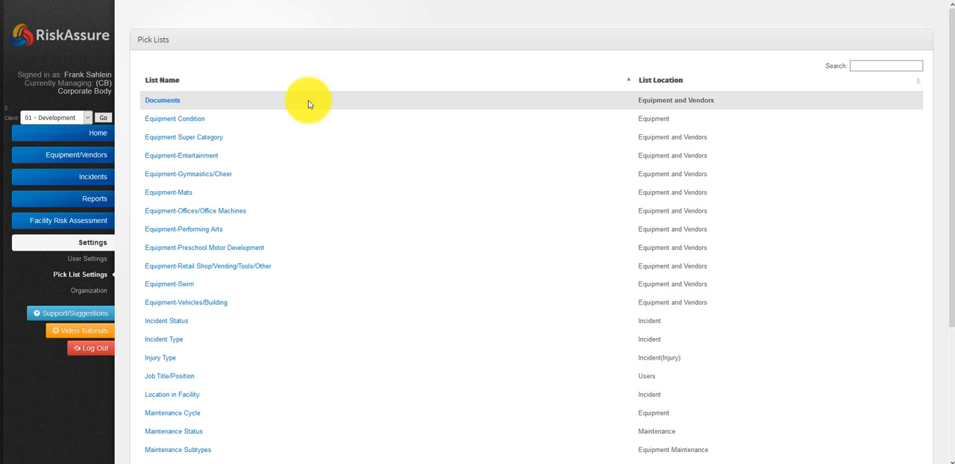
Open the Incident Type pick list, examine its entries, and return to the pick lists
scroll(292, 179, down, 3)
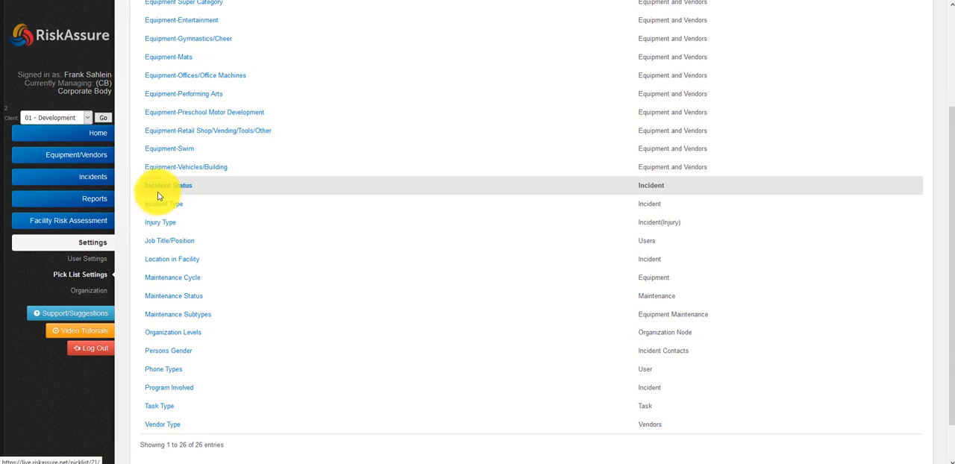
click(159, 210)
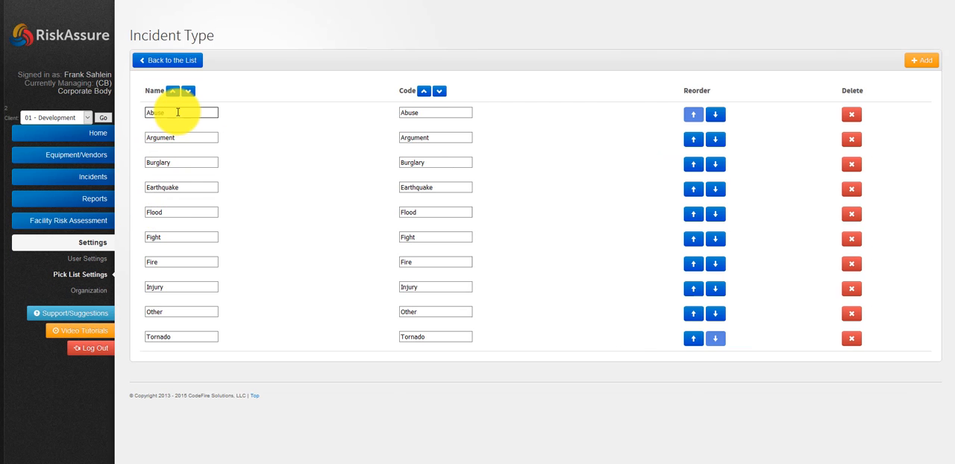
click(169, 114)
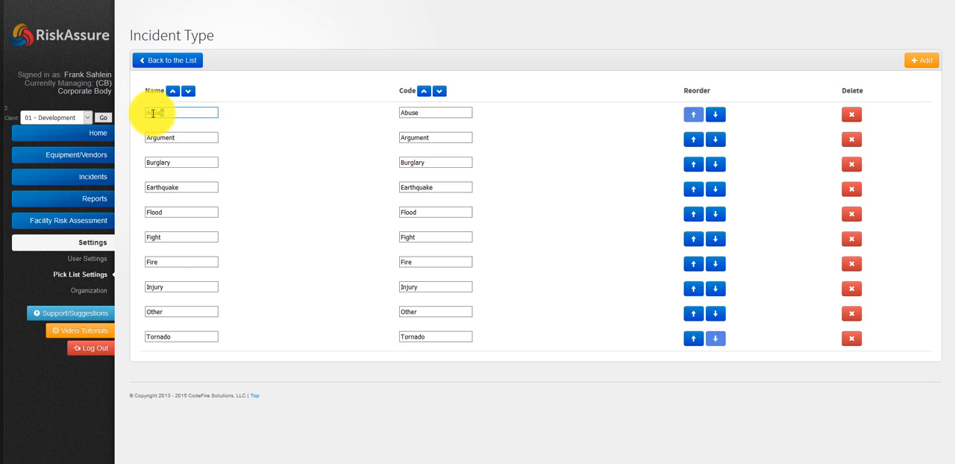
drag(148, 113, 184, 114)
click(185, 111)
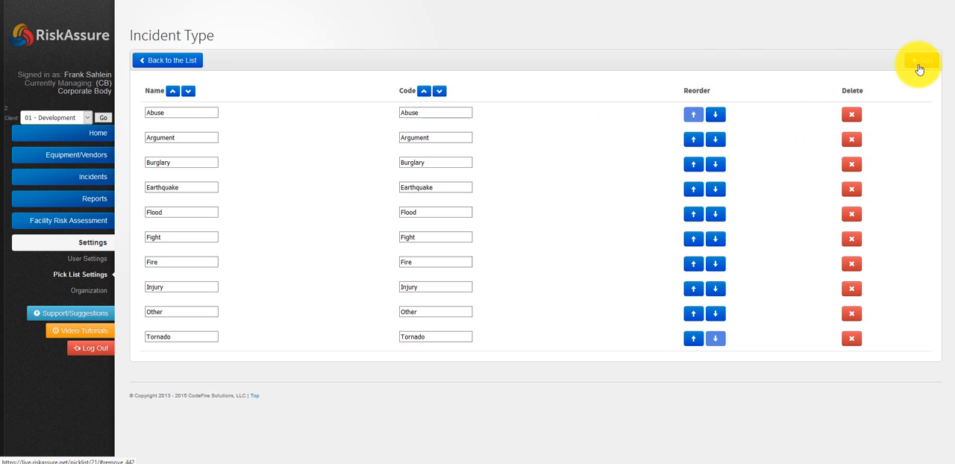
click(164, 62)
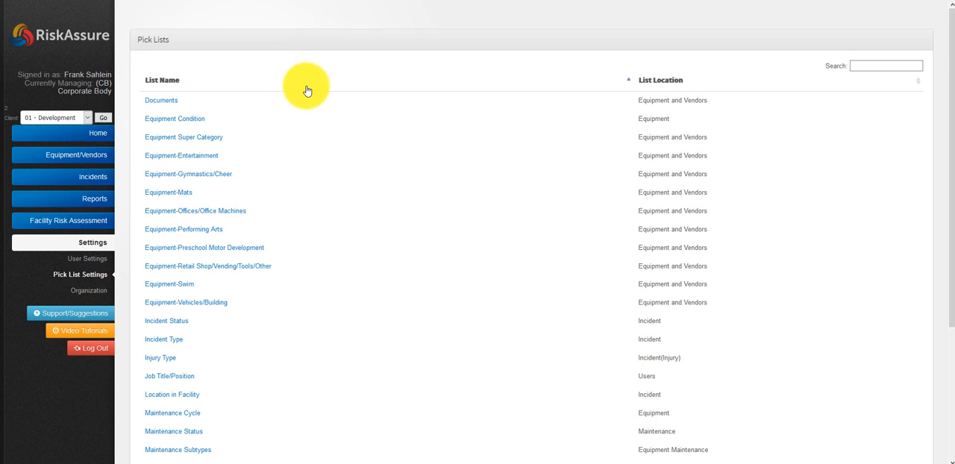